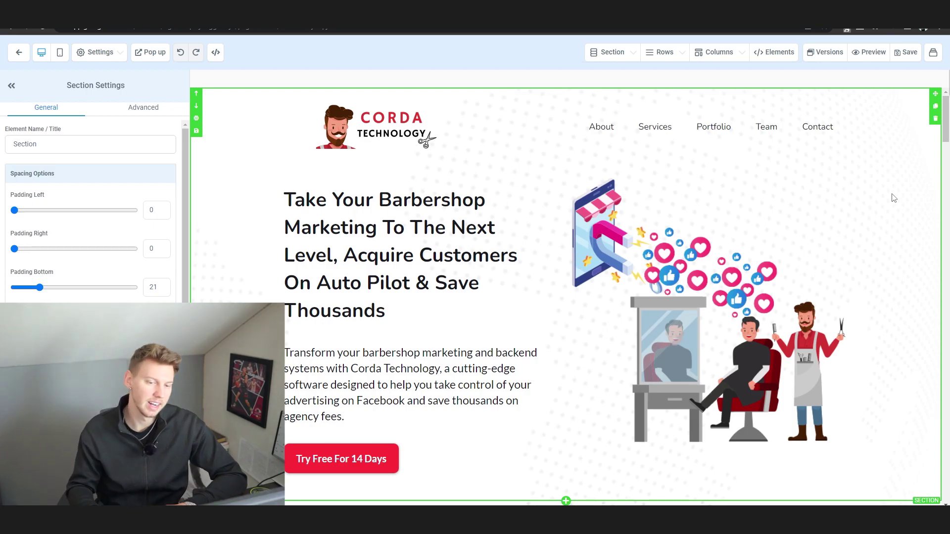
pyautogui.scroll(-8, 894, 198)
pyautogui.scroll(-4, 884, 238)
pyautogui.scroll(6, 872, 277)
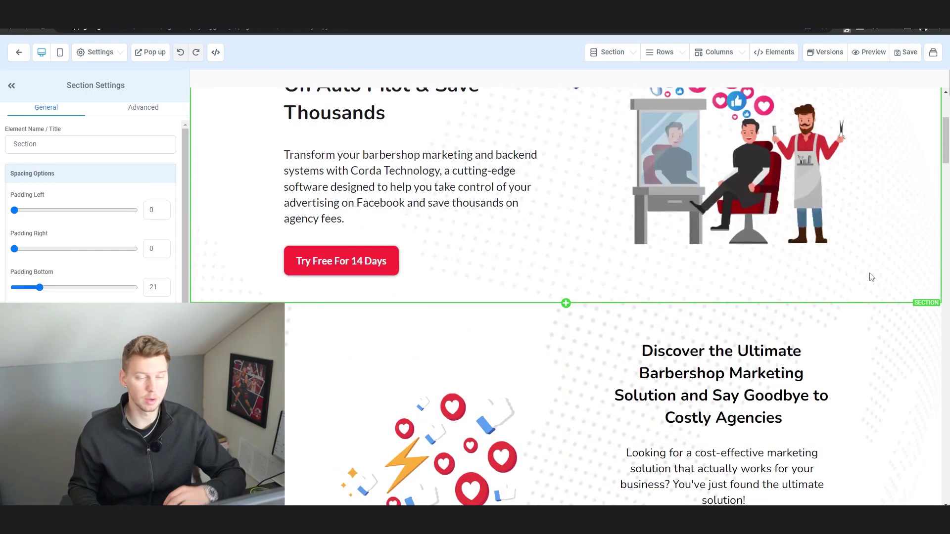
pyautogui.scroll(5, 872, 277)
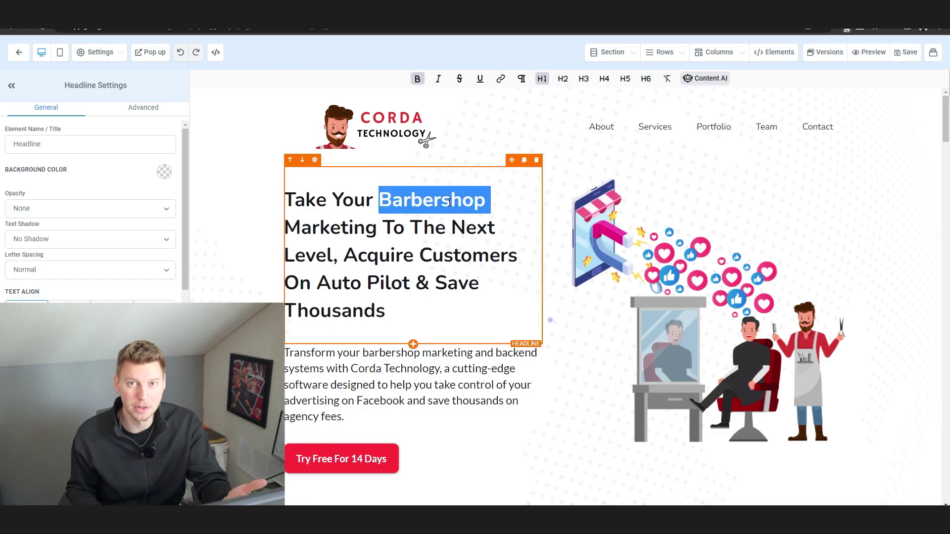
# Deselect the 'Barbershop' headline word and select the whole hero section.
pyautogui.click(449, 200)
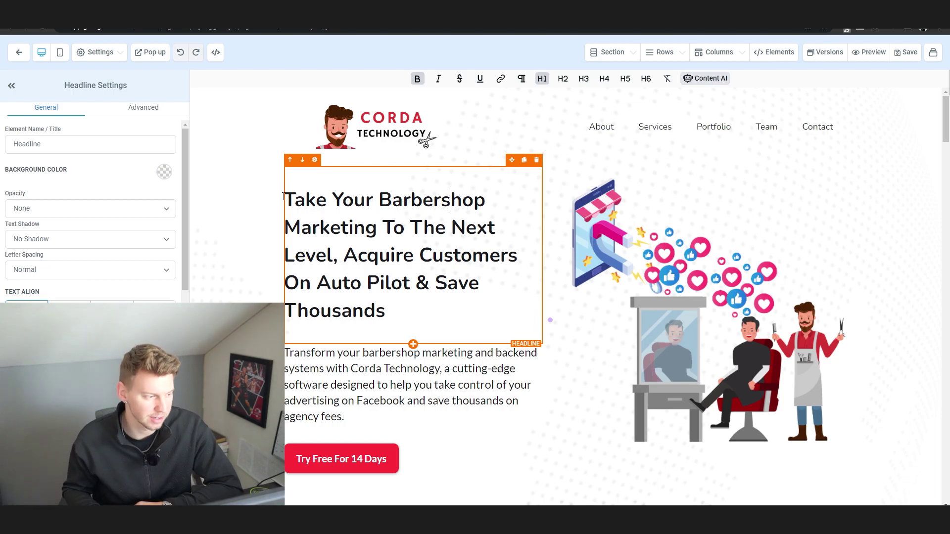
pyautogui.click(223, 185)
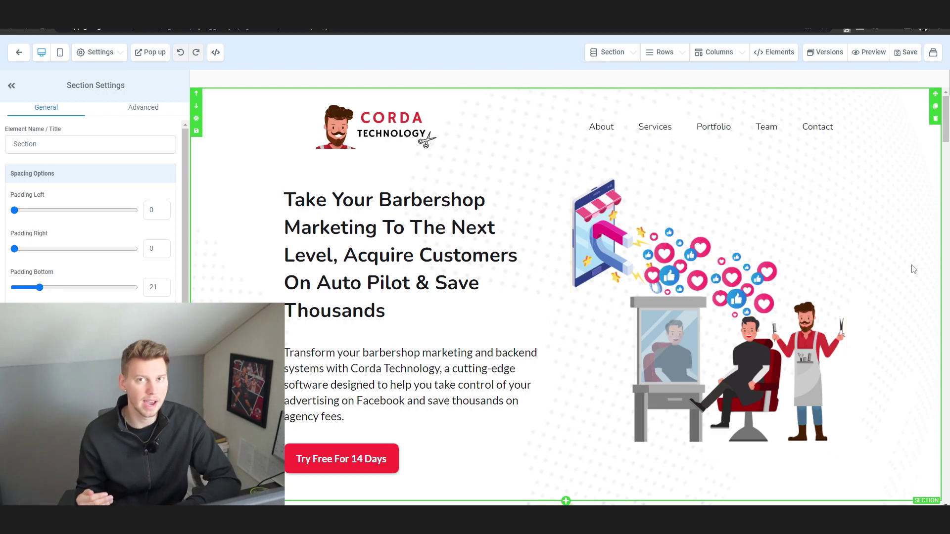
pyautogui.scroll(-4, 744, 252)
pyautogui.scroll(-2, 816, 252)
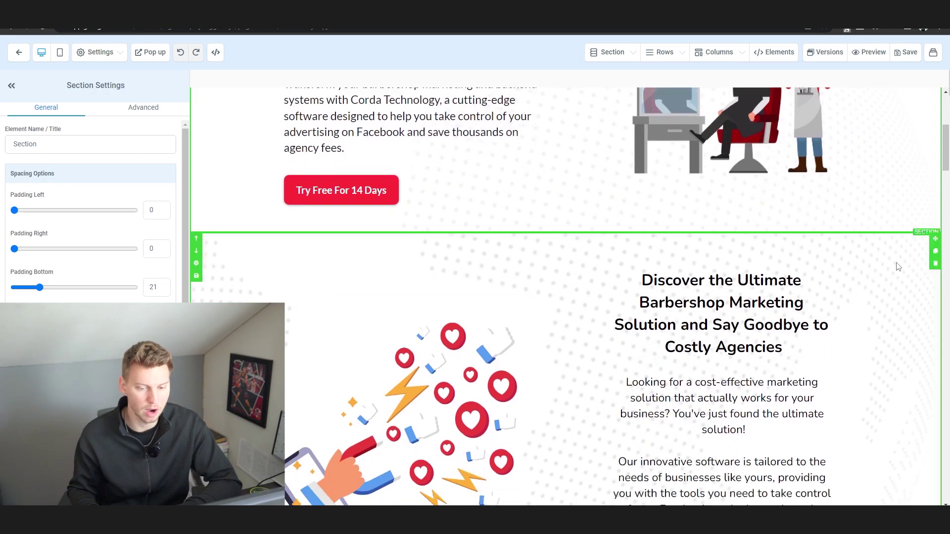
pyautogui.scroll(-1, 890, 282)
pyautogui.scroll(3, 890, 297)
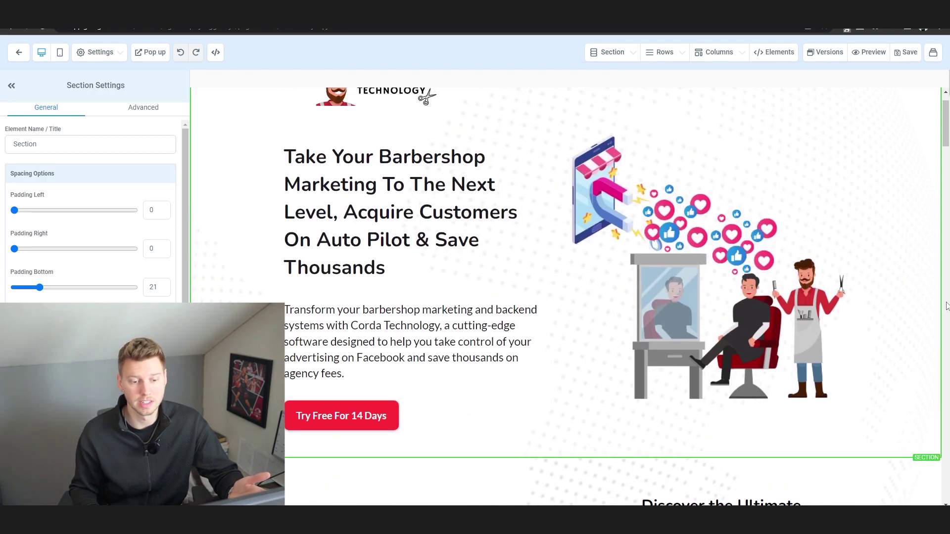
pyautogui.scroll(3, 854, 301)
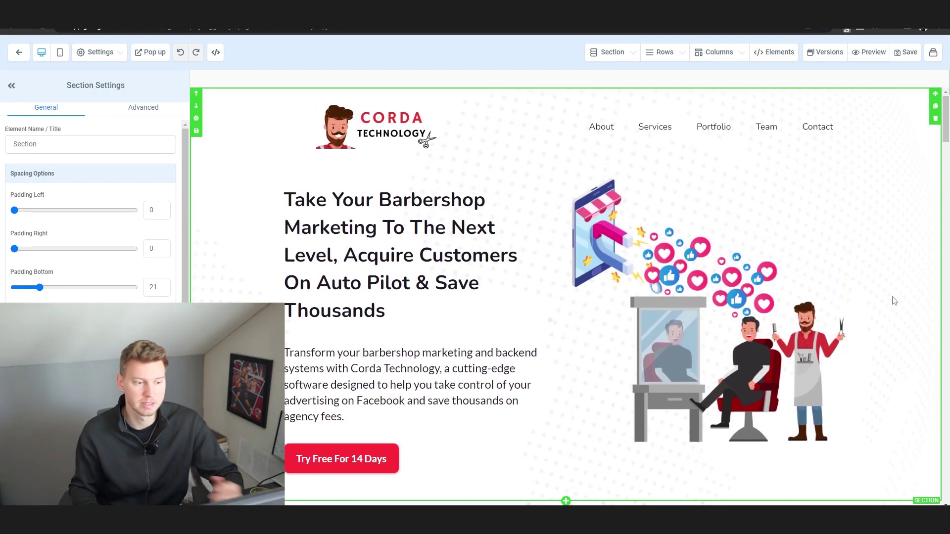
pyautogui.moveTo(876, 285)
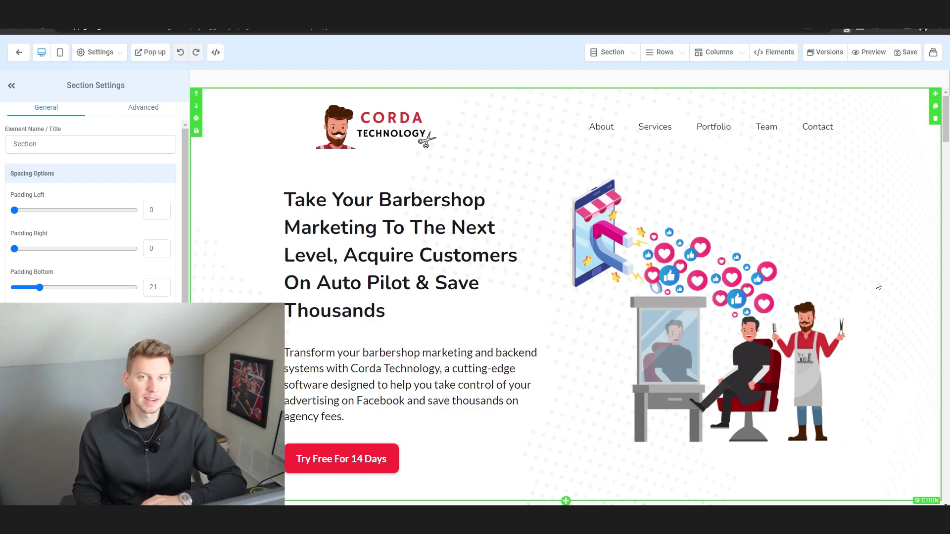
pyautogui.scroll(-3, 879, 285)
pyautogui.scroll(-3, 879, 285)
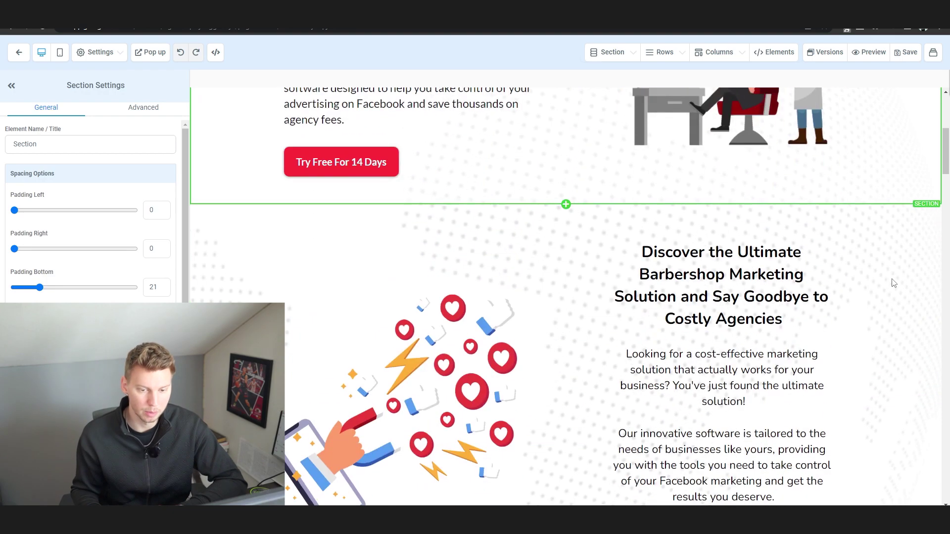
pyautogui.scroll(-2, 879, 284)
pyautogui.scroll(-1, 890, 283)
pyautogui.scroll(-1, 894, 283)
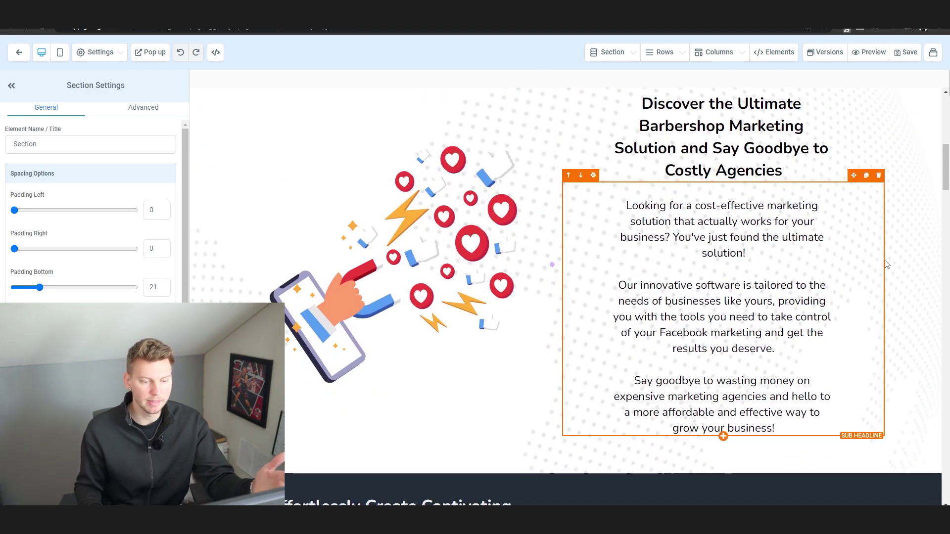
pyautogui.scroll(-3, 894, 283)
pyautogui.scroll(-3, 895, 271)
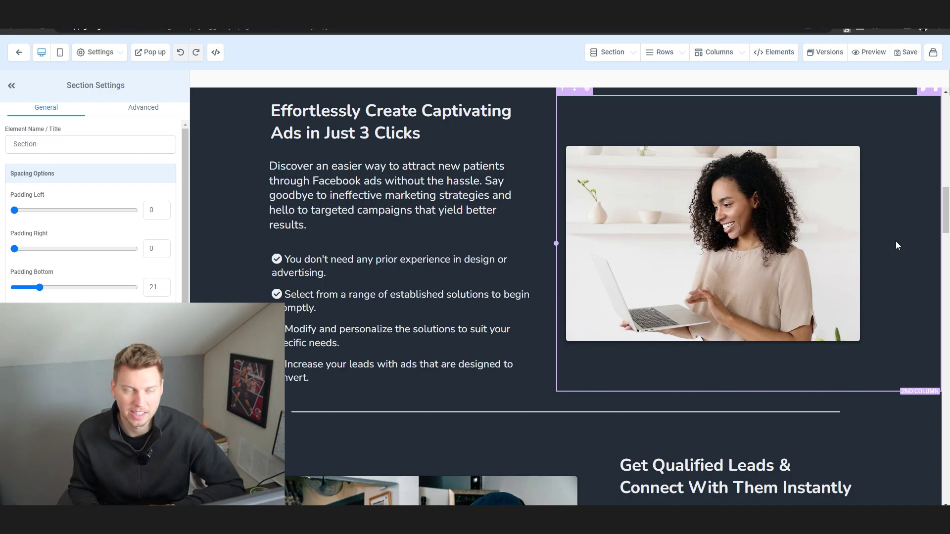
pyautogui.scroll(-5, 896, 241)
pyautogui.scroll(-3, 890, 248)
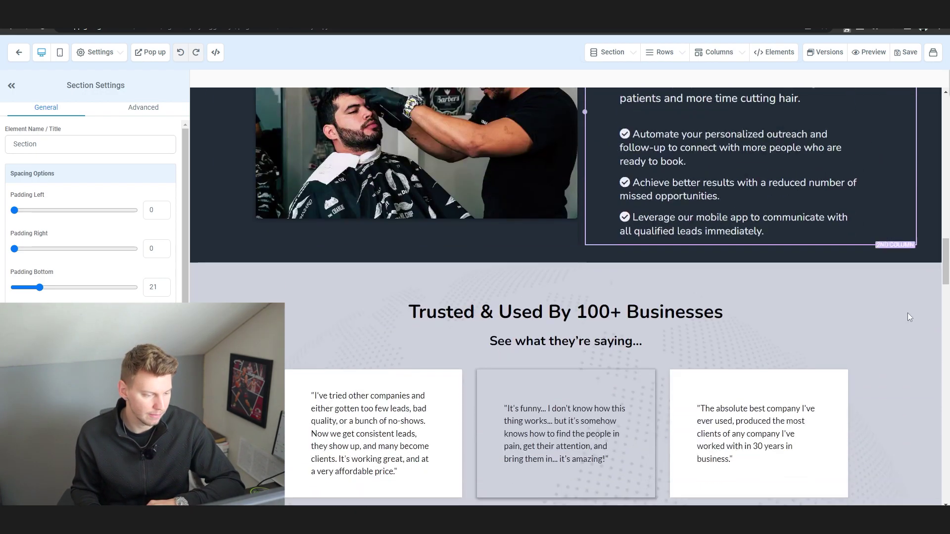
pyautogui.scroll(-4, 908, 313)
pyautogui.scroll(-3, 905, 305)
pyautogui.scroll(-2, 905, 304)
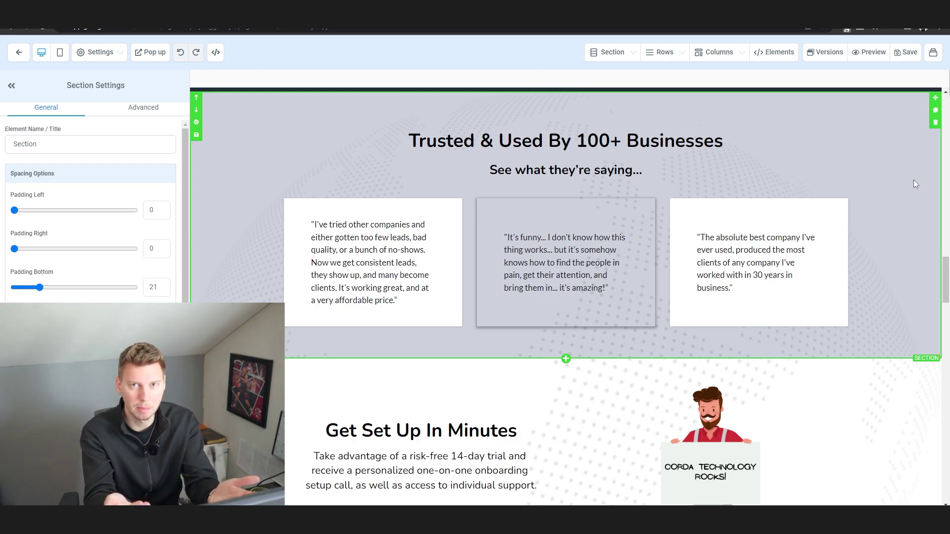
pyautogui.scroll(-5, 913, 179)
pyautogui.scroll(-5, 866, 266)
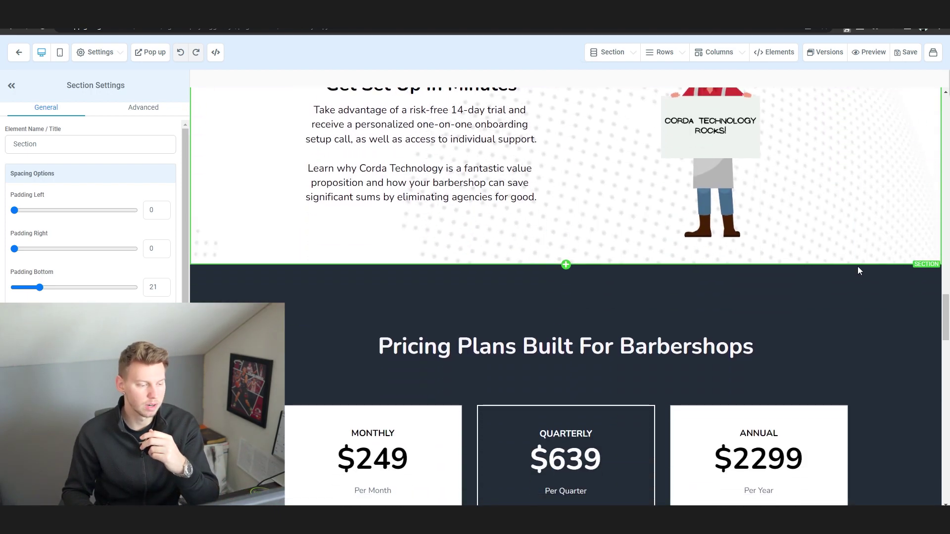
pyautogui.scroll(-5, 866, 267)
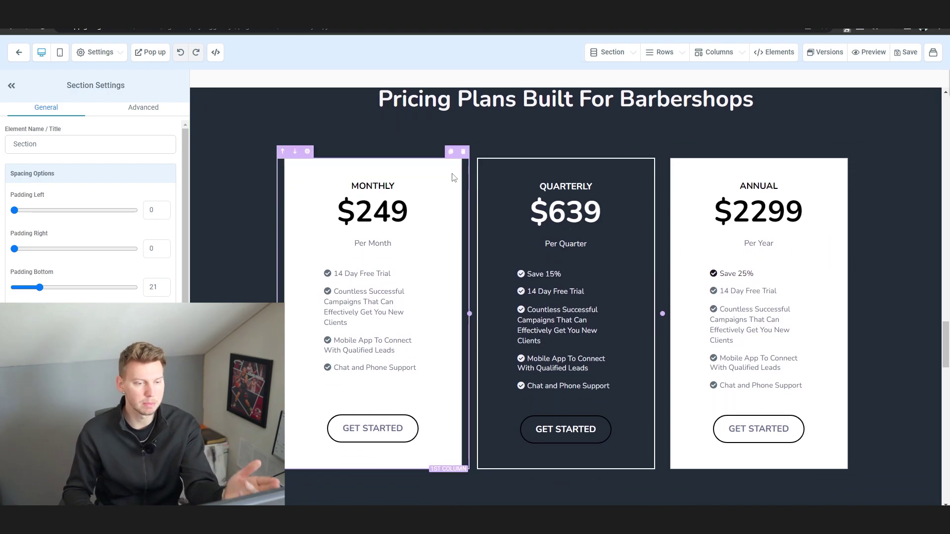
pyautogui.scroll(-2, 904, 243)
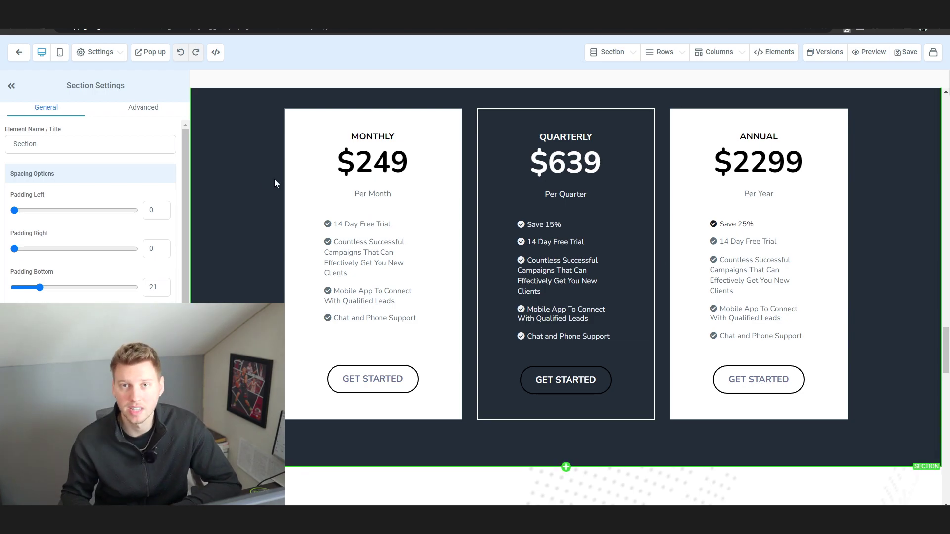
pyautogui.scroll(-1, 355, 149)
pyautogui.moveTo(372, 112)
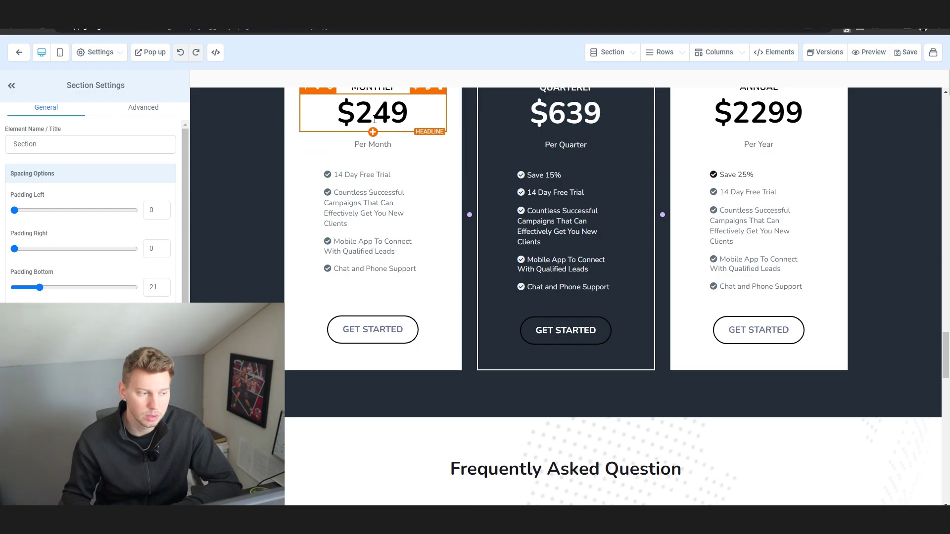
pyautogui.scroll(2, 297, 148)
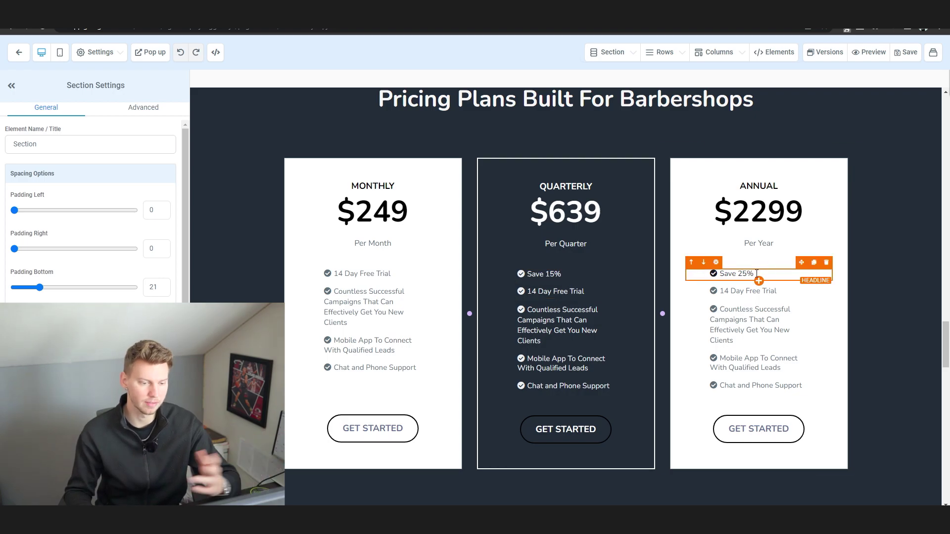
pyautogui.scroll(-3, 243, 265)
pyautogui.scroll(-5, 252, 254)
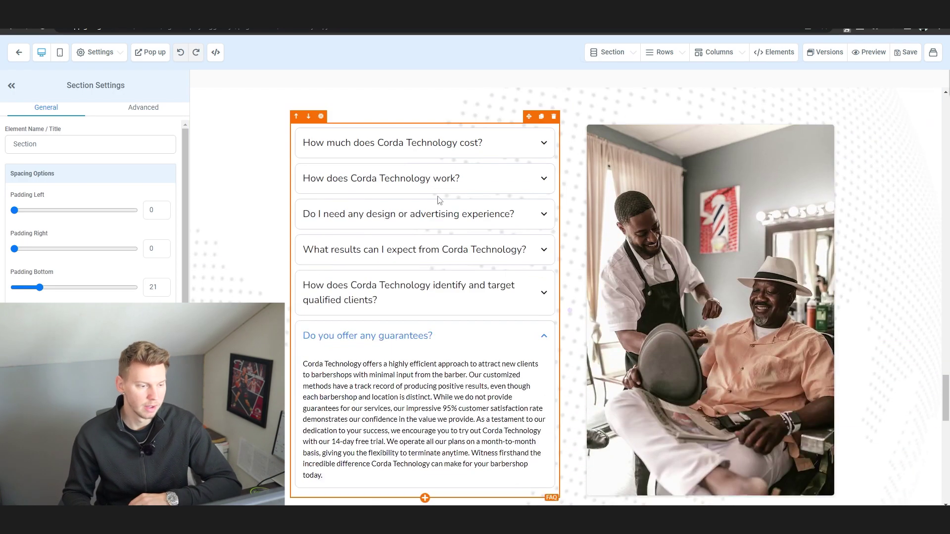
pyautogui.scroll(-5, 230, 205)
pyautogui.scroll(-5, 238, 223)
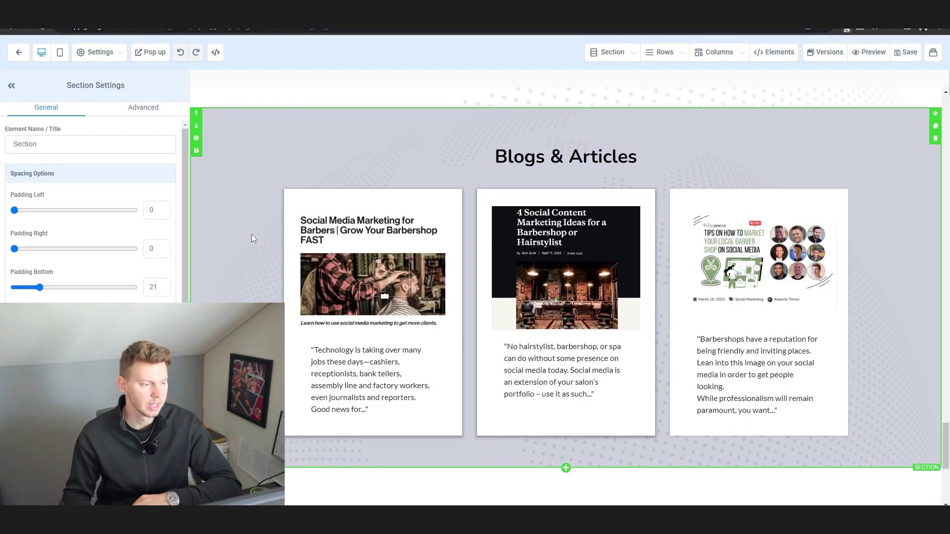
pyautogui.scroll(-3, 445, 223)
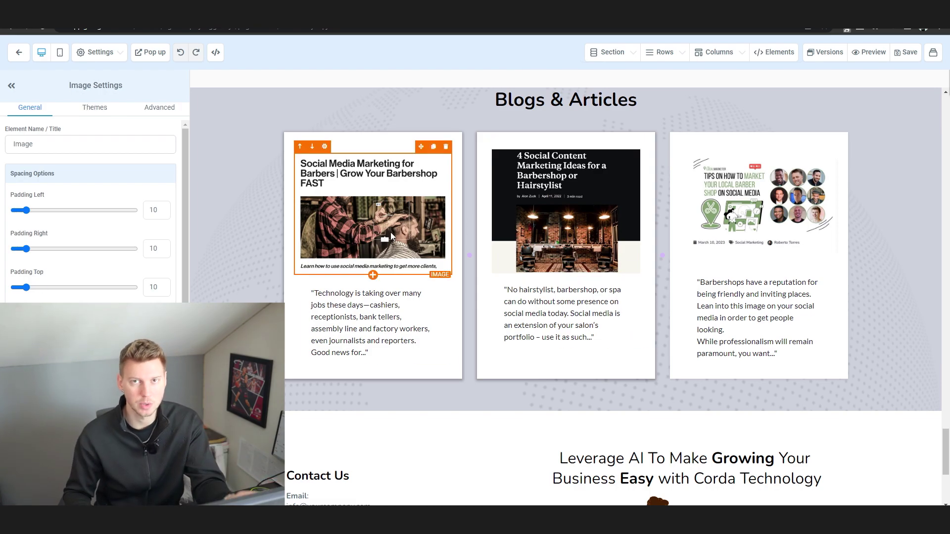
pyautogui.scroll(-4, 391, 232)
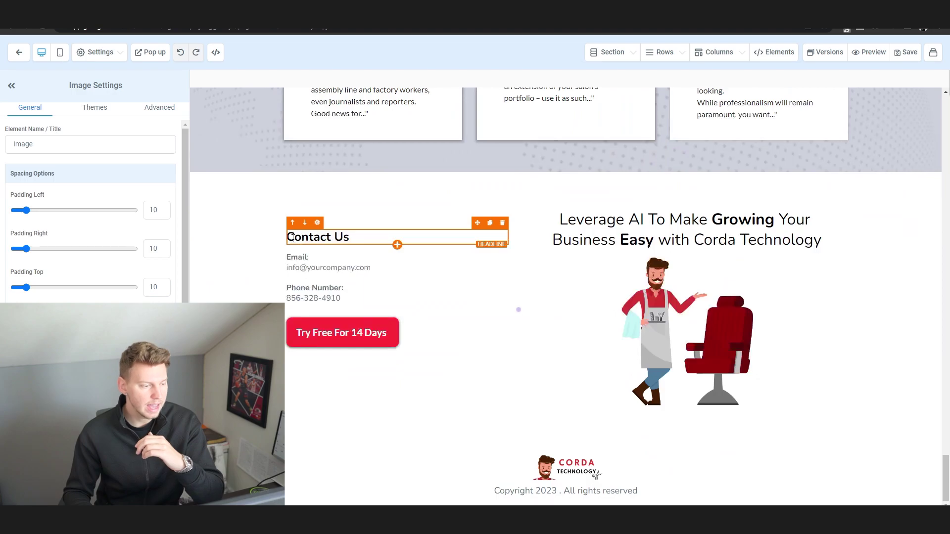
pyautogui.moveTo(945, 476); pyautogui.dragTo(943, 111)
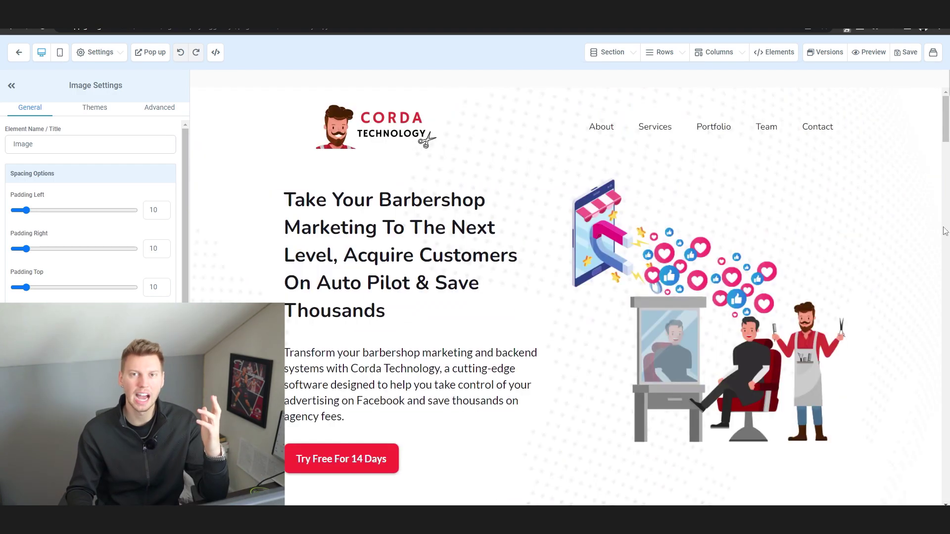
pyautogui.scroll(-4, 944, 230)
pyautogui.scroll(-3, 944, 230)
pyautogui.scroll(-3, 944, 230)
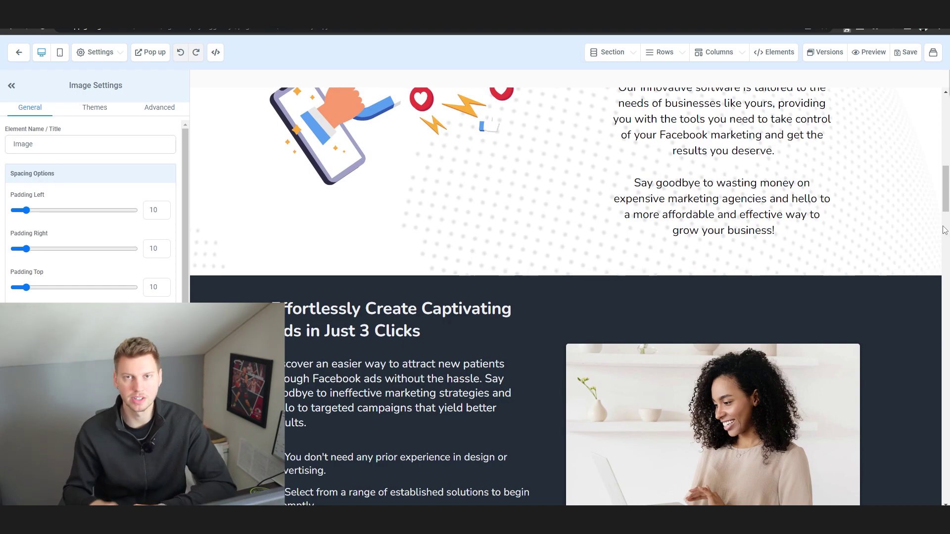
pyautogui.scroll(-4, 944, 230)
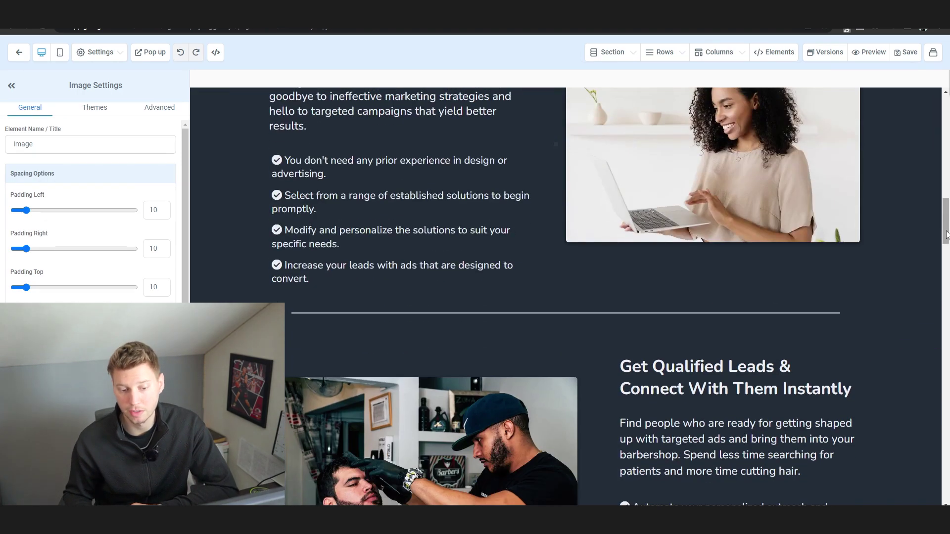
pyautogui.scroll(-3, 944, 231)
pyautogui.scroll(-4, 944, 230)
pyautogui.scroll(-4, 947, 233)
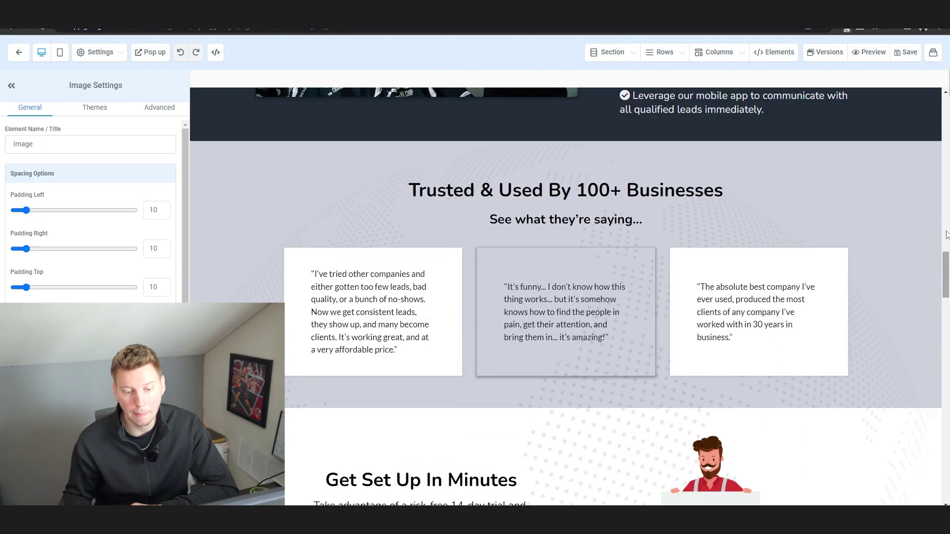
pyautogui.scroll(-4, 946, 234)
pyautogui.scroll(-2, 946, 233)
pyautogui.scroll(-2, 946, 234)
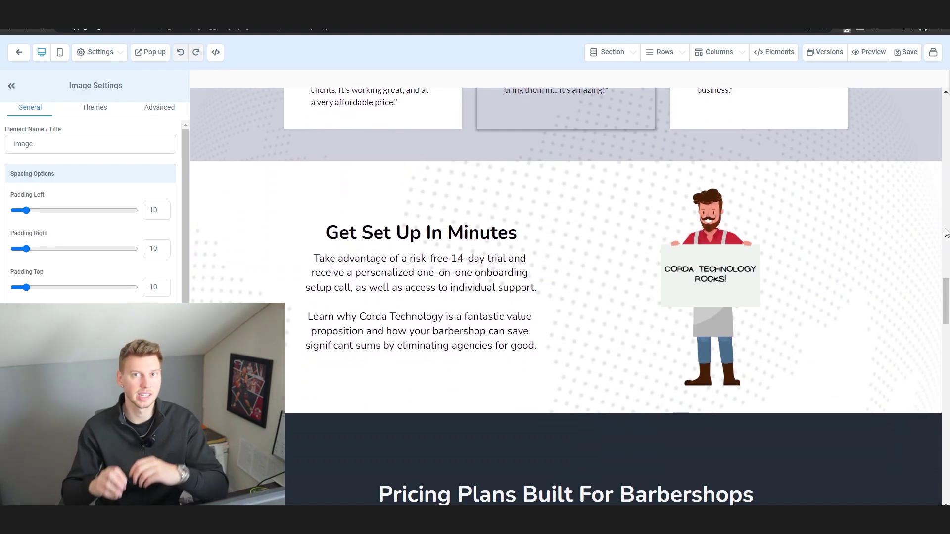